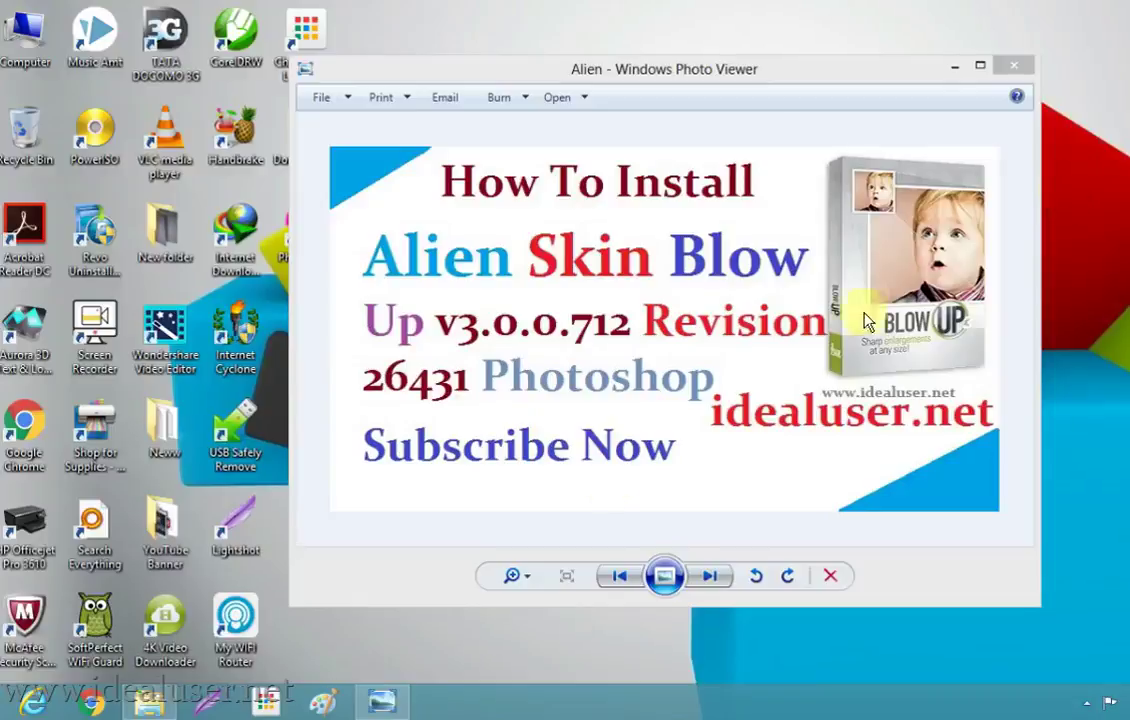
# Step: Bring the UpLoad Software folder with the two Alien.Skin.Blow.Up archives to the front
pyautogui.click(150, 702)
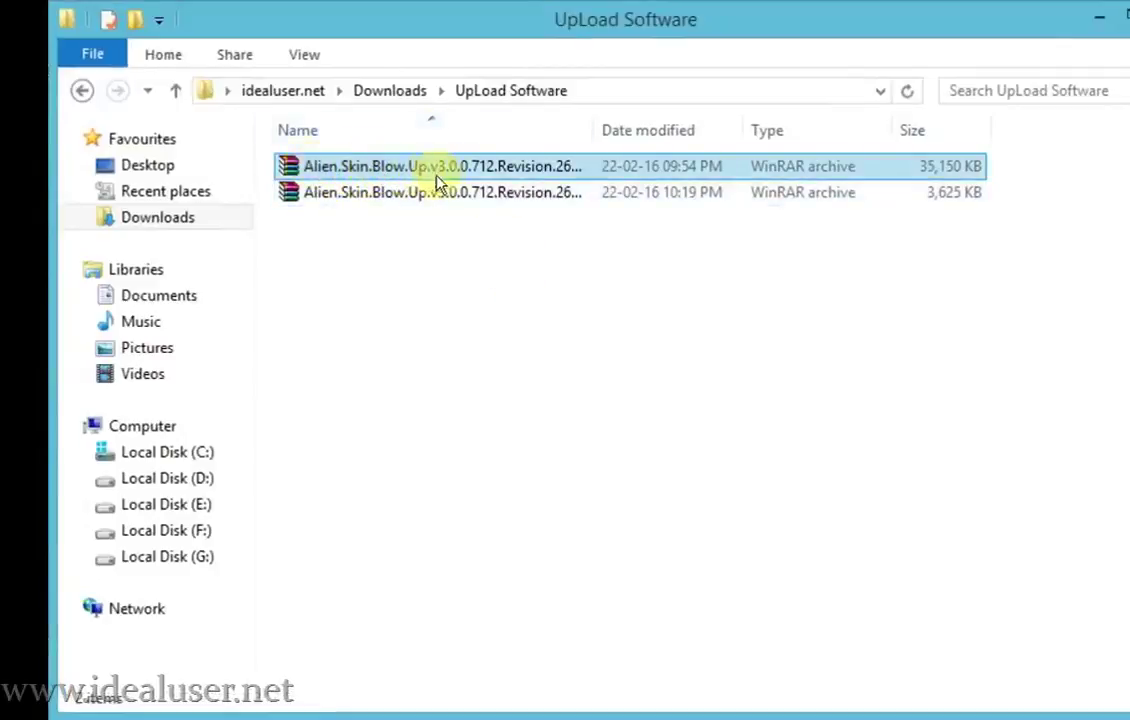
# Step: Open the 35,150 KB Alien Skin Blow Up archive in WinRAR and view its Read Me.txt
pyautogui.click(755, 163)
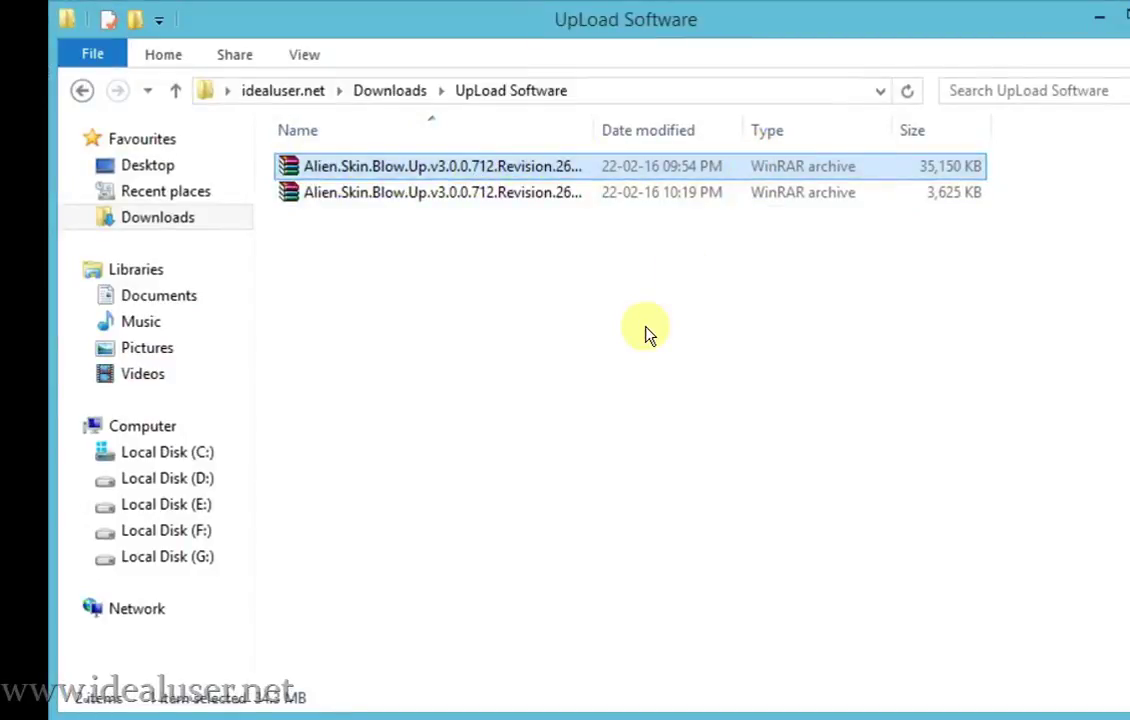
pyautogui.doubleClick(557, 166)
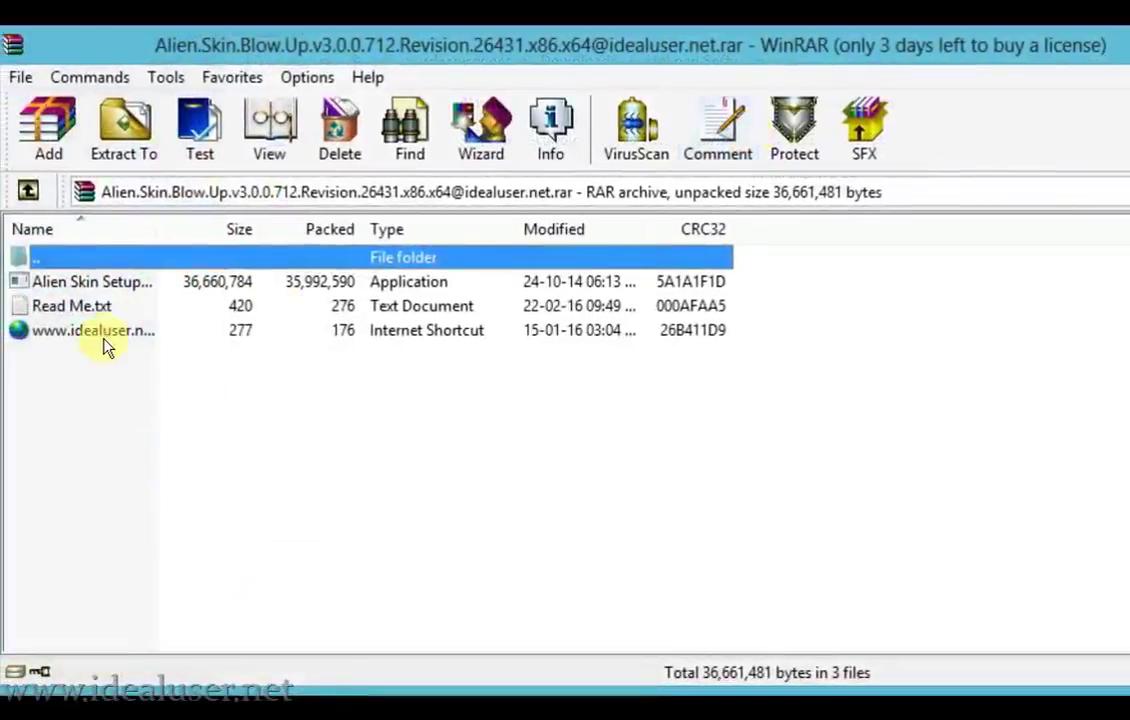
pyautogui.doubleClick(78, 304)
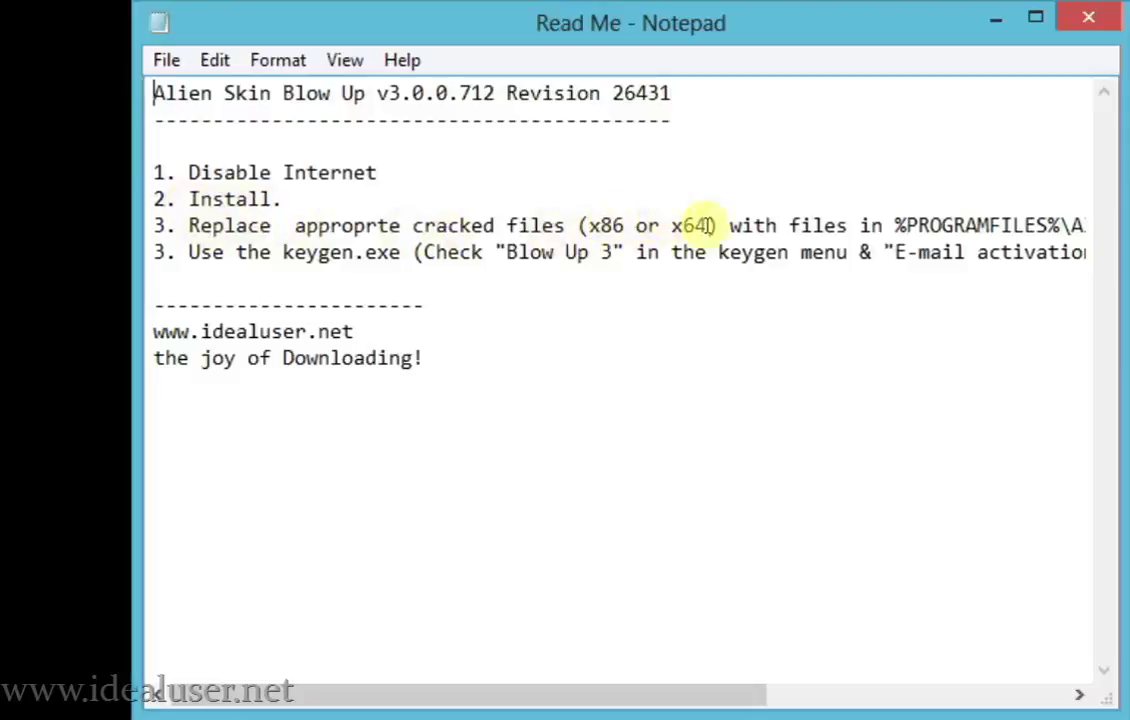
# Step: Read the Read Me installation steps, then close Notepad to return to the archive listing
pyautogui.click(1055, 697)
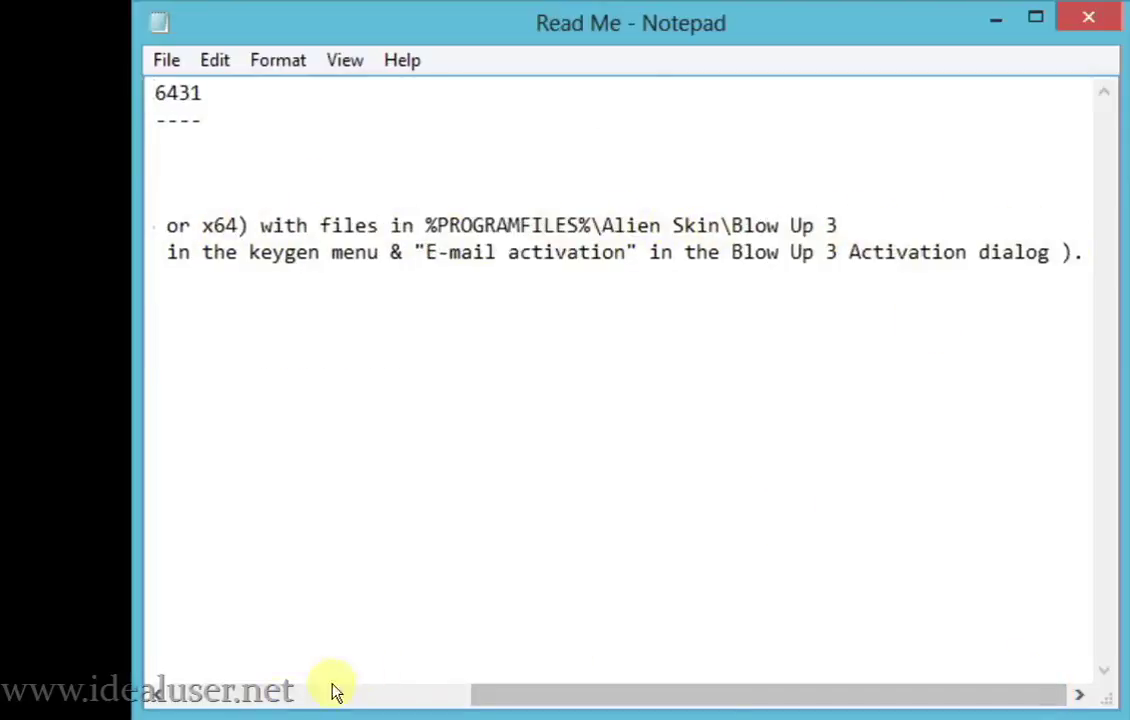
pyautogui.click(251, 703)
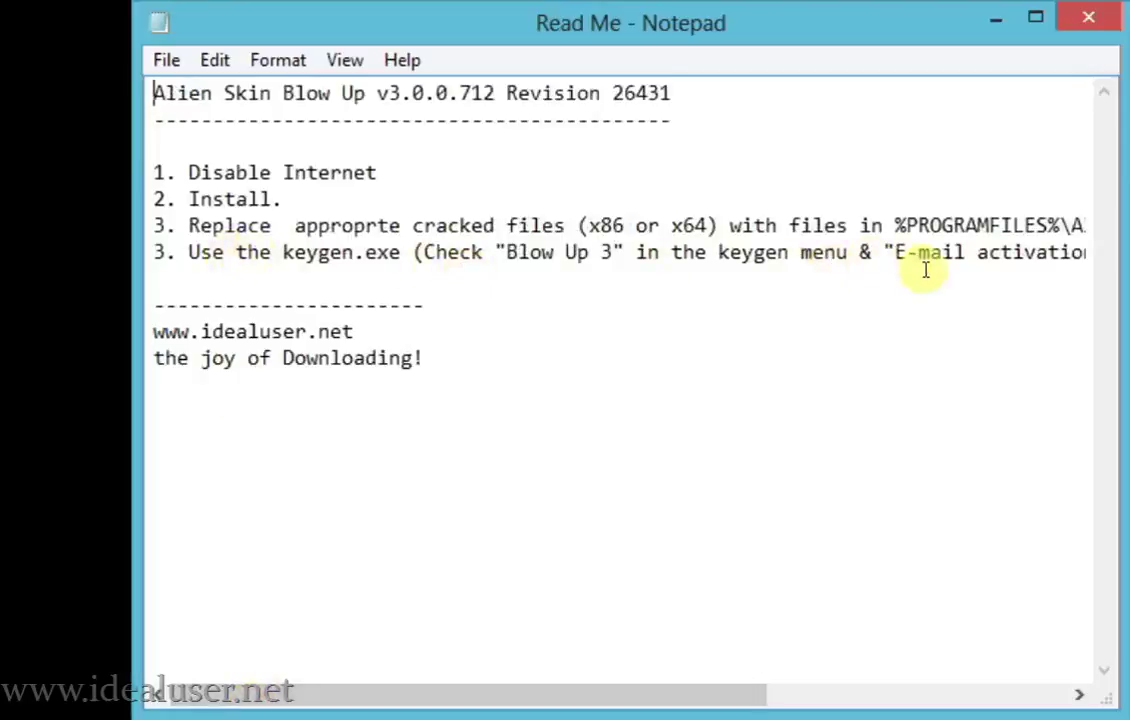
pyautogui.click(1080, 18)
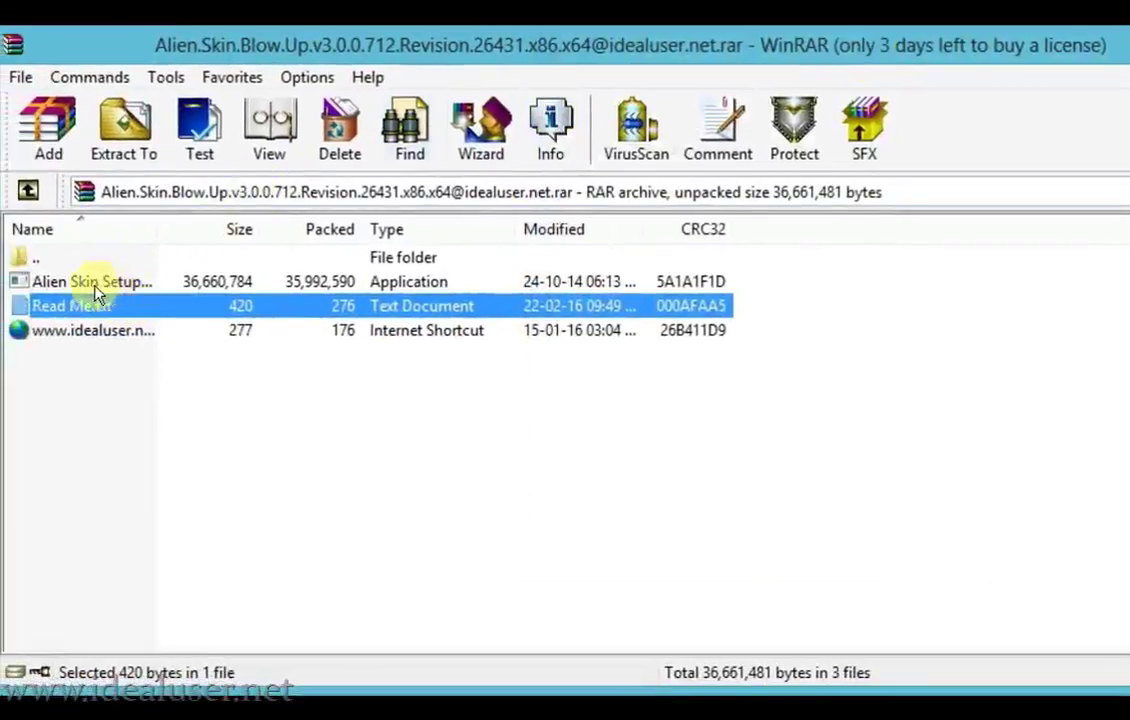
# Step: Run Alien Skin Setup.exe and accept the license terms to reach Custom Installation
pyautogui.doubleClick(95, 283)
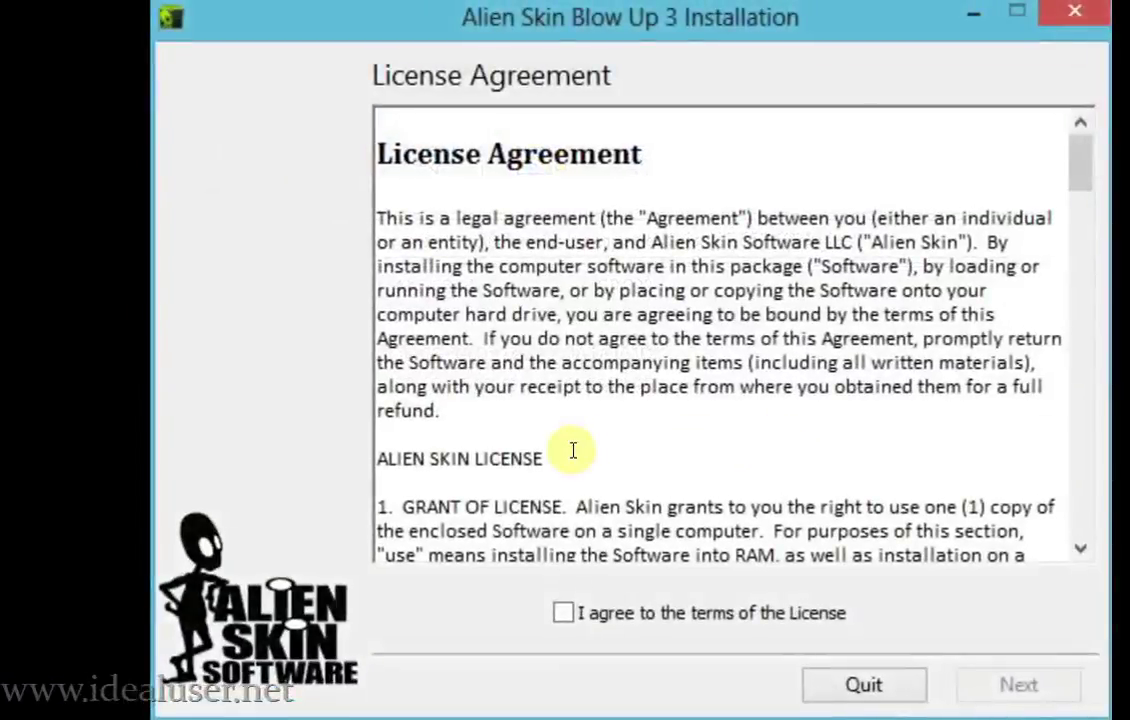
pyautogui.click(563, 614)
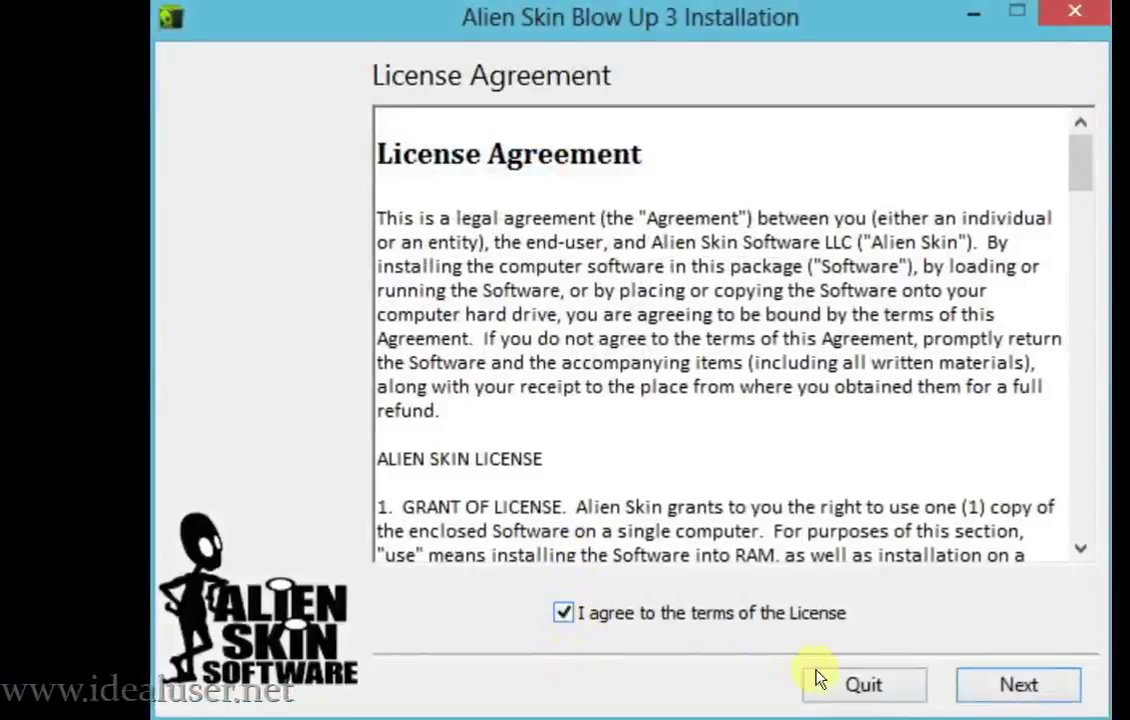
pyautogui.click(1020, 689)
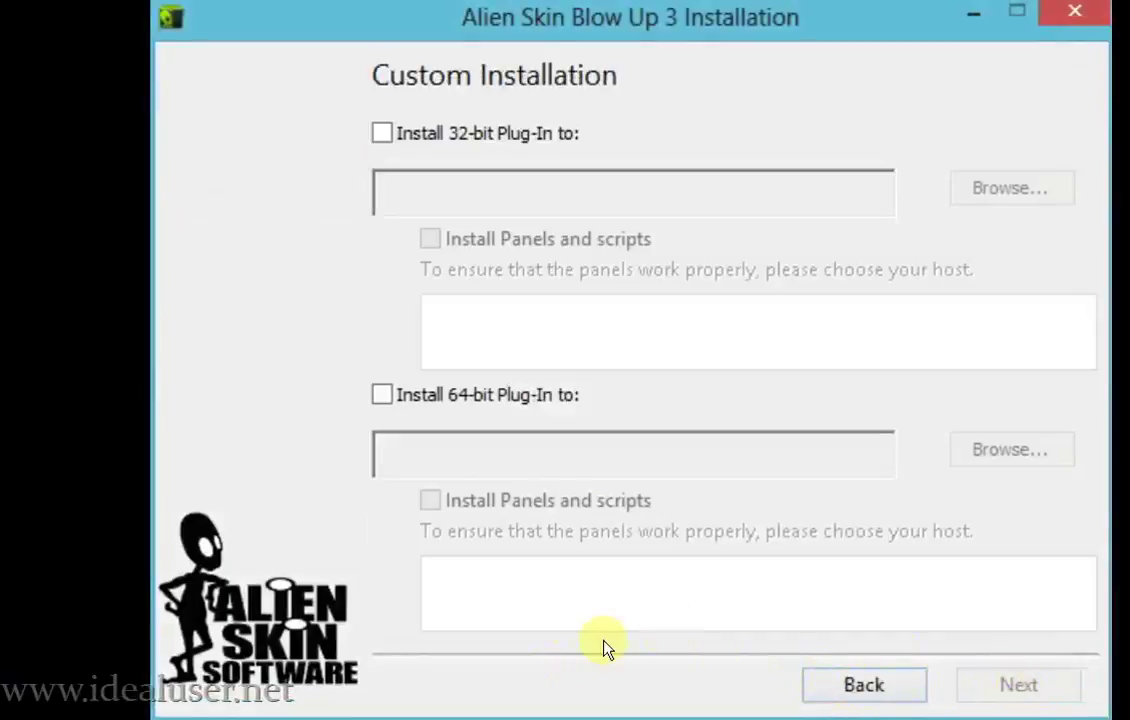
# Step: Choose the 64-bit plug-in with Local Disk (C:) as its folder and start installing
pyautogui.click(388, 396)
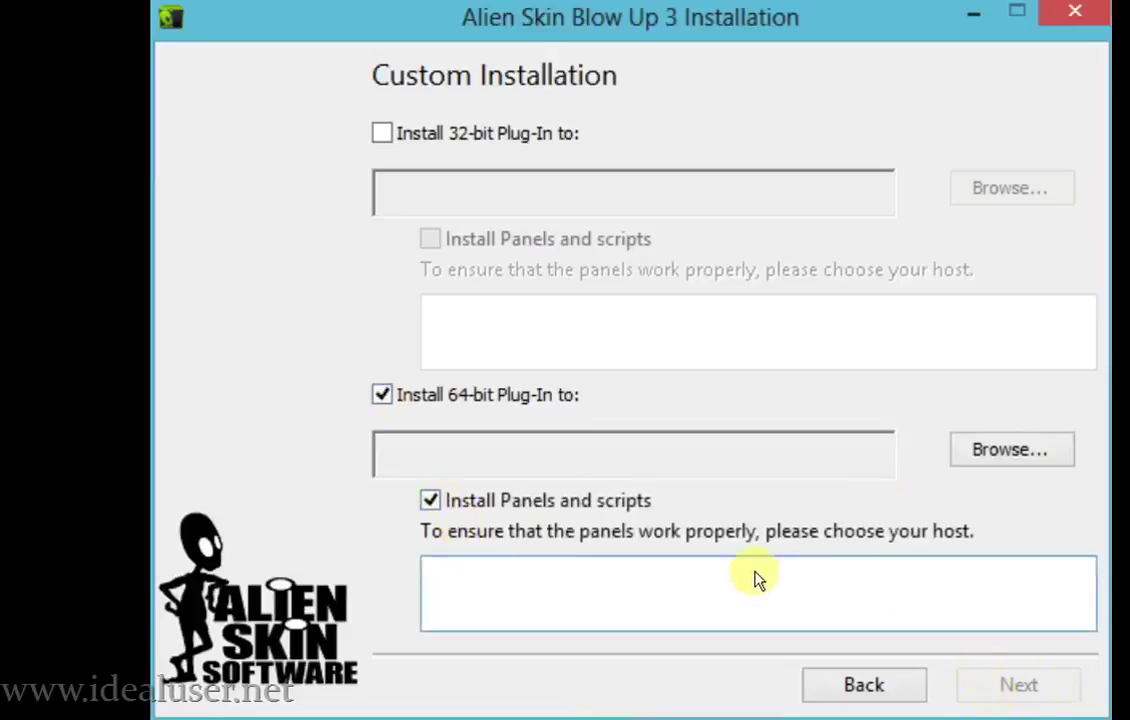
pyautogui.click(975, 455)
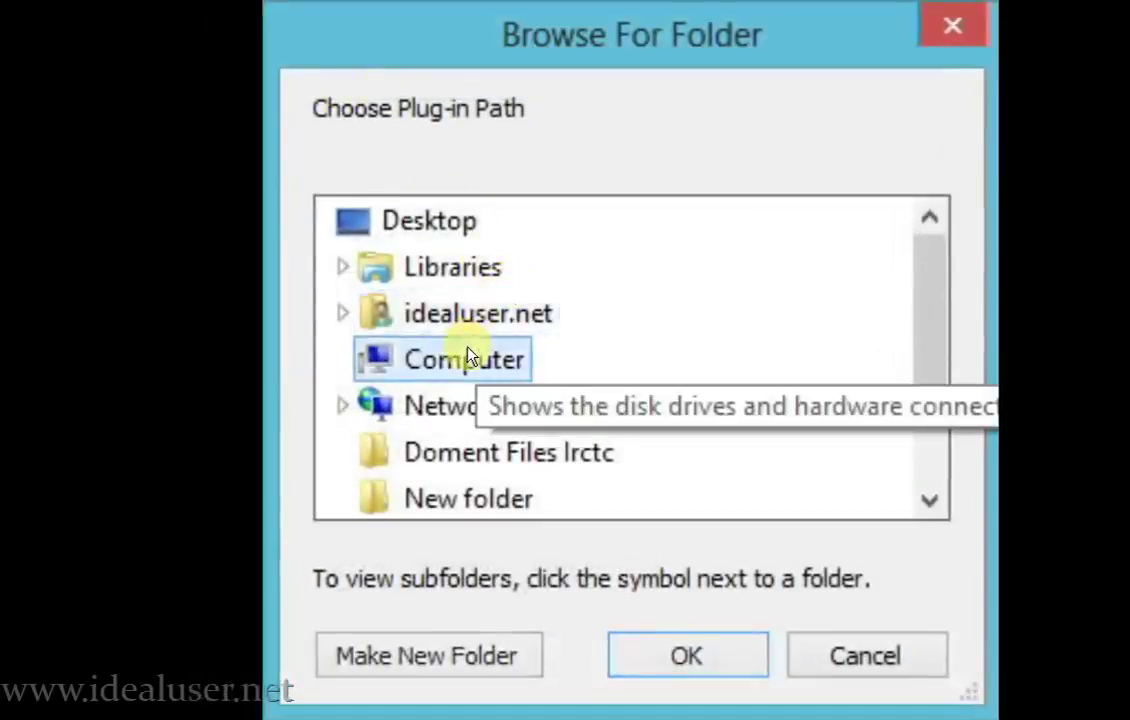
pyautogui.doubleClick(467, 357)
pyautogui.doubleClick(495, 270)
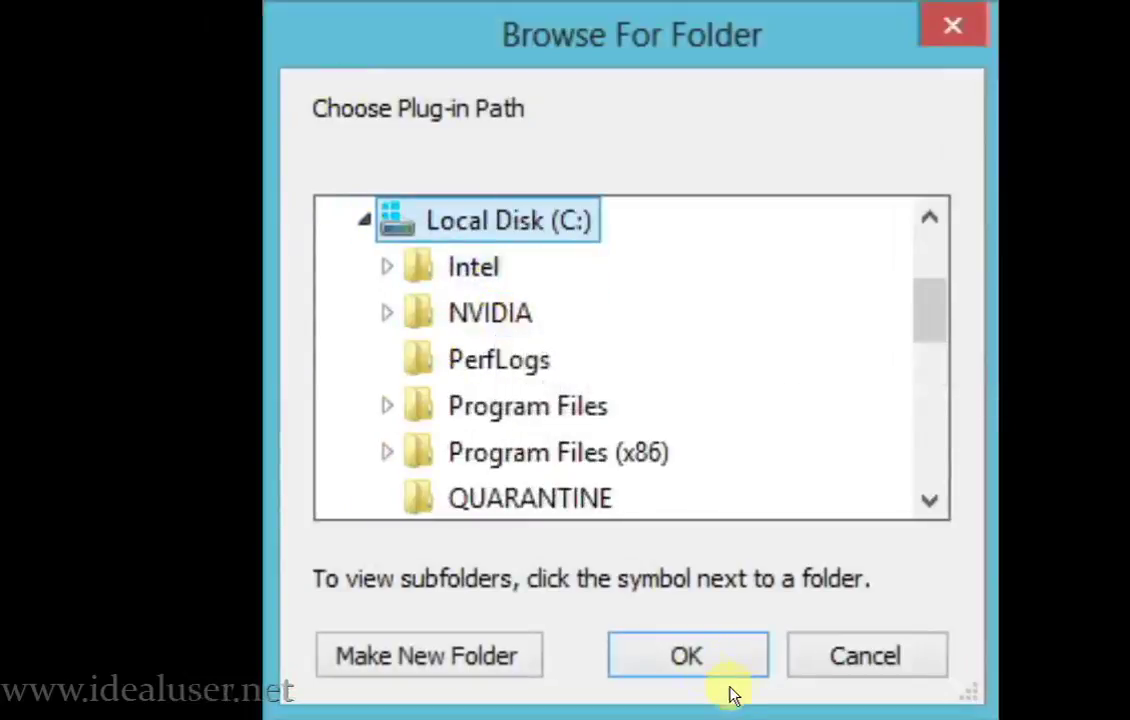
pyautogui.click(686, 655)
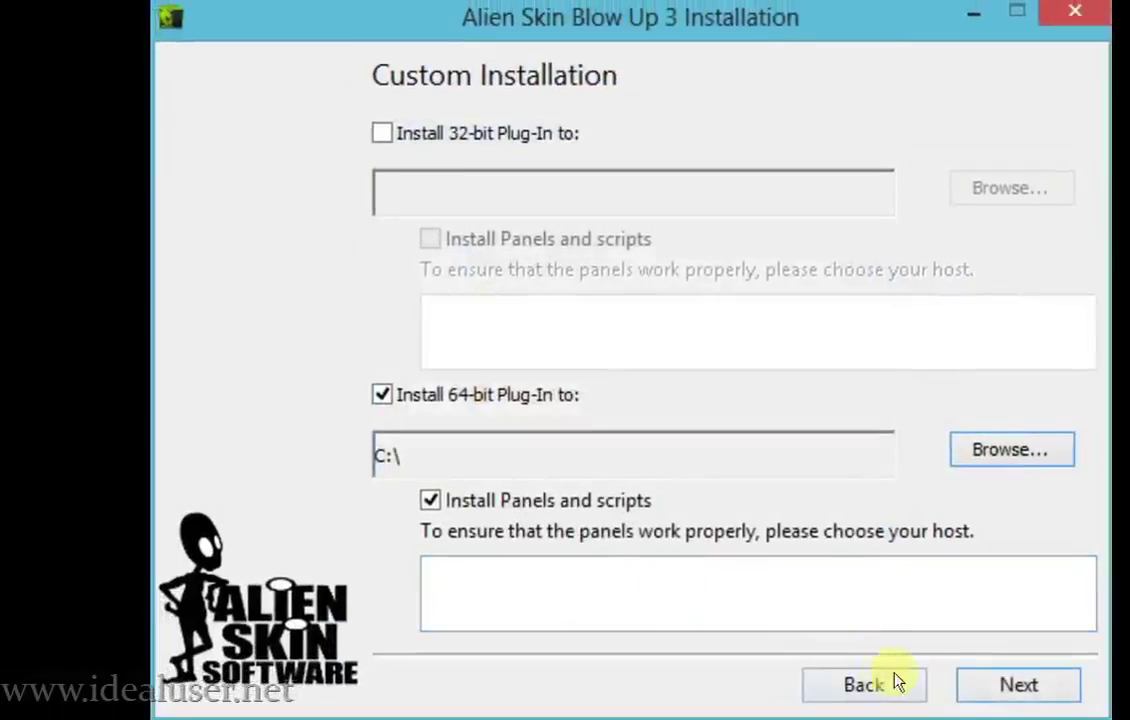
pyautogui.click(1007, 700)
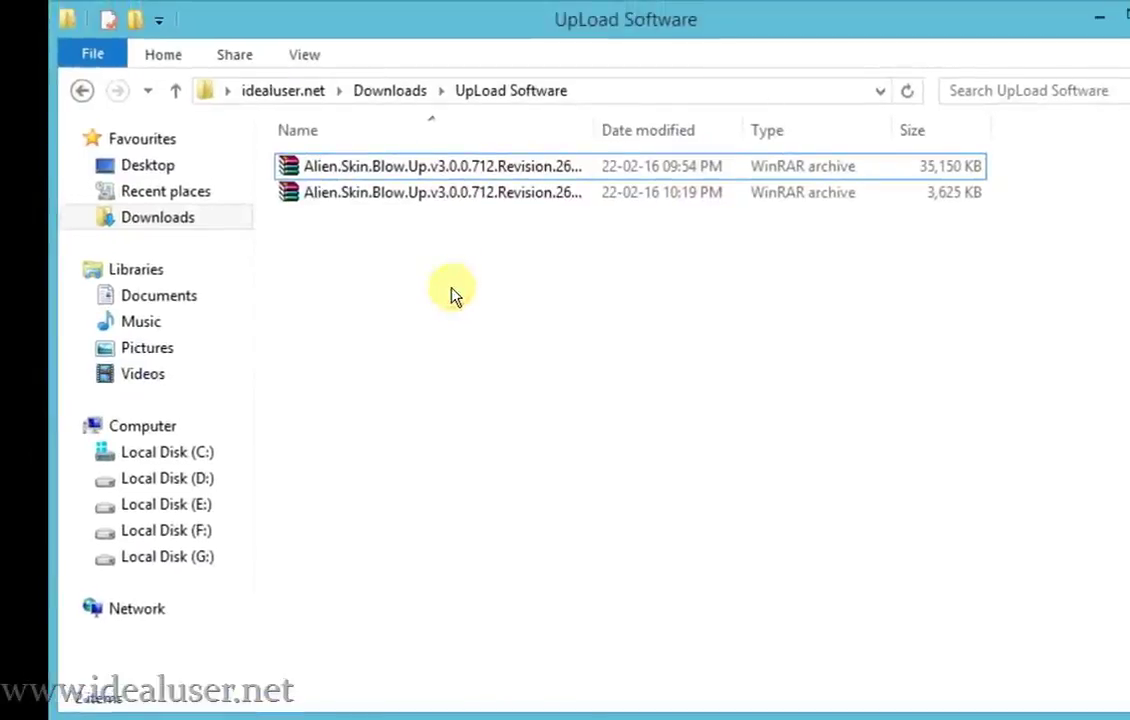
# Step: Open the Keyss archive and navigate through Alien.Skin.Blow into Cracked File\x64
pyautogui.doubleClick(436, 200)
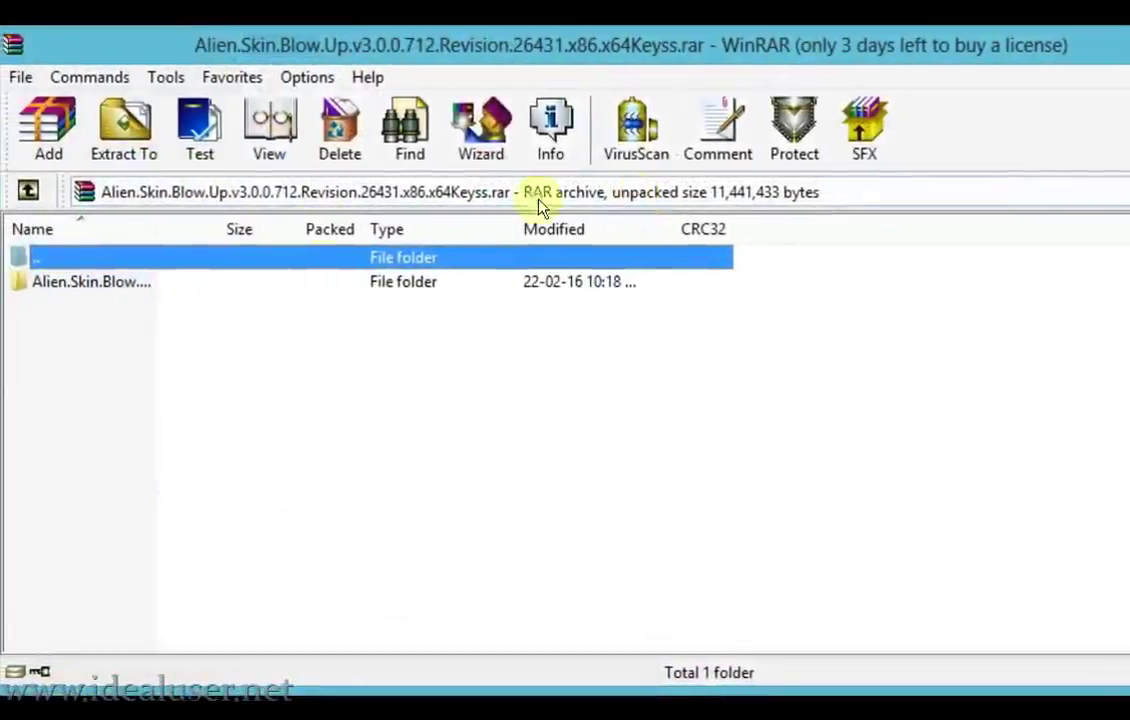
pyautogui.doubleClick(64, 283)
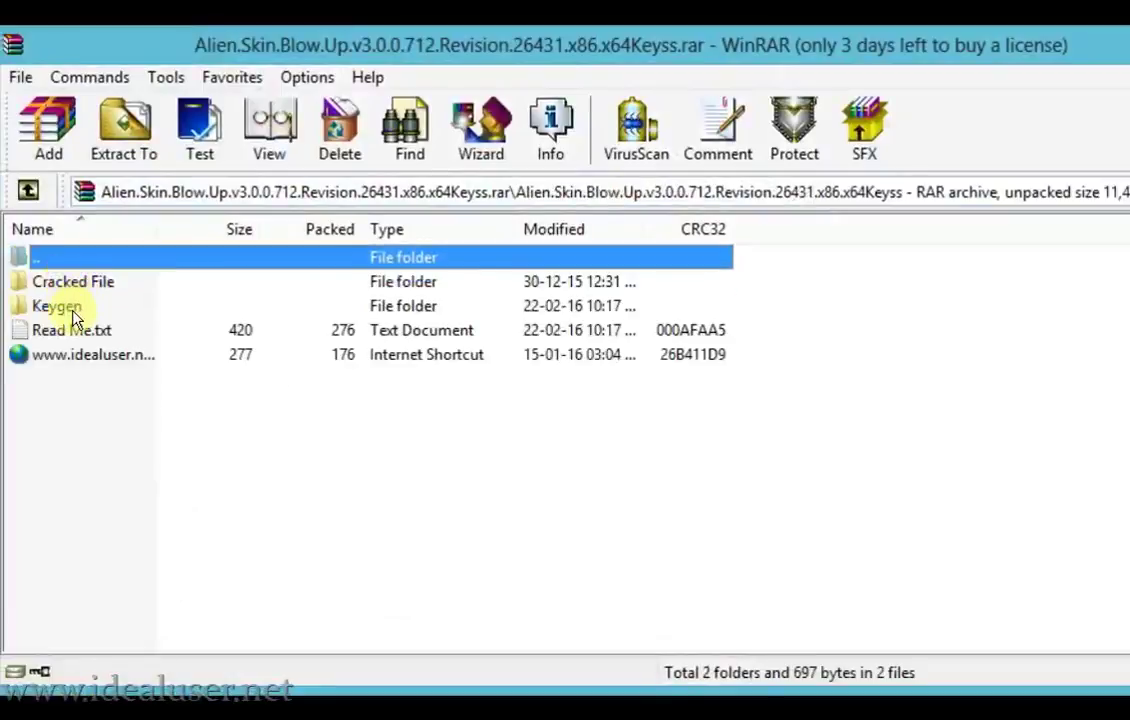
pyautogui.doubleClick(70, 308)
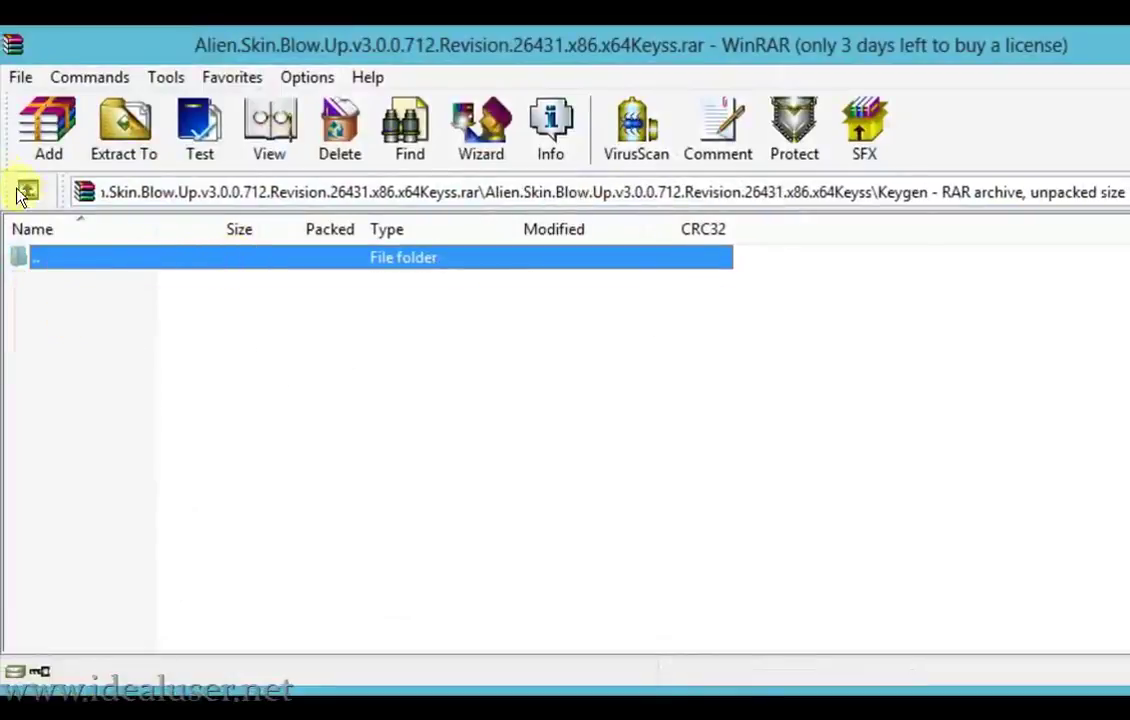
pyautogui.click(28, 192)
pyautogui.doubleClick(78, 283)
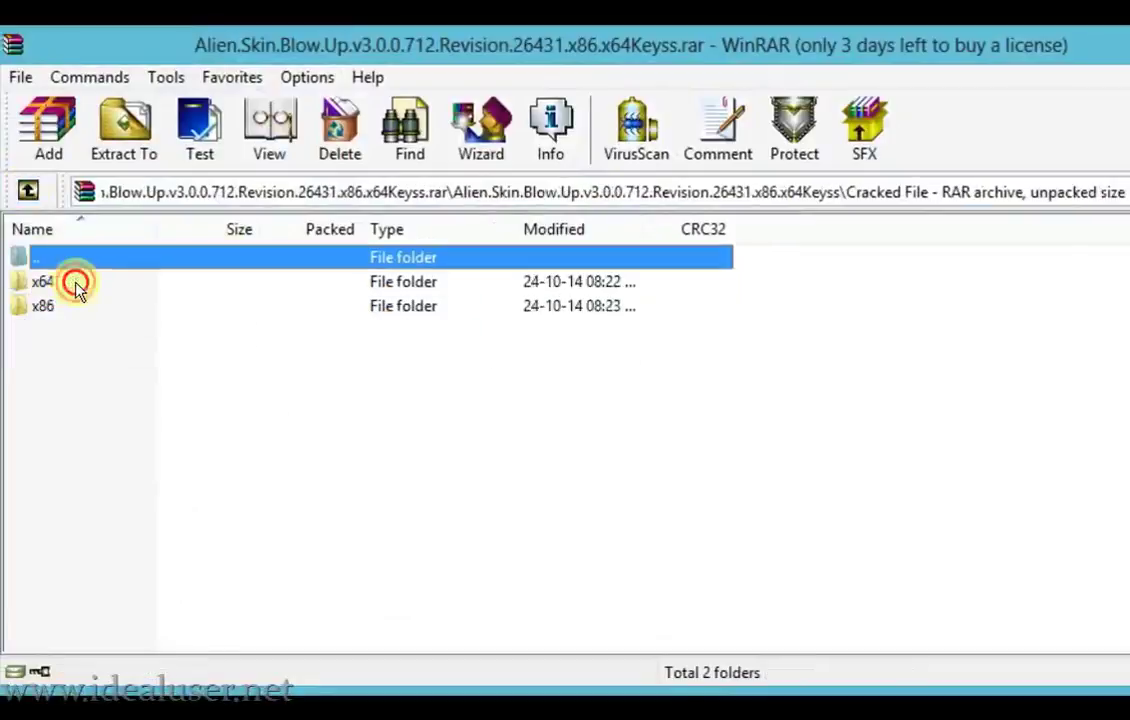
pyautogui.doubleClick(35, 282)
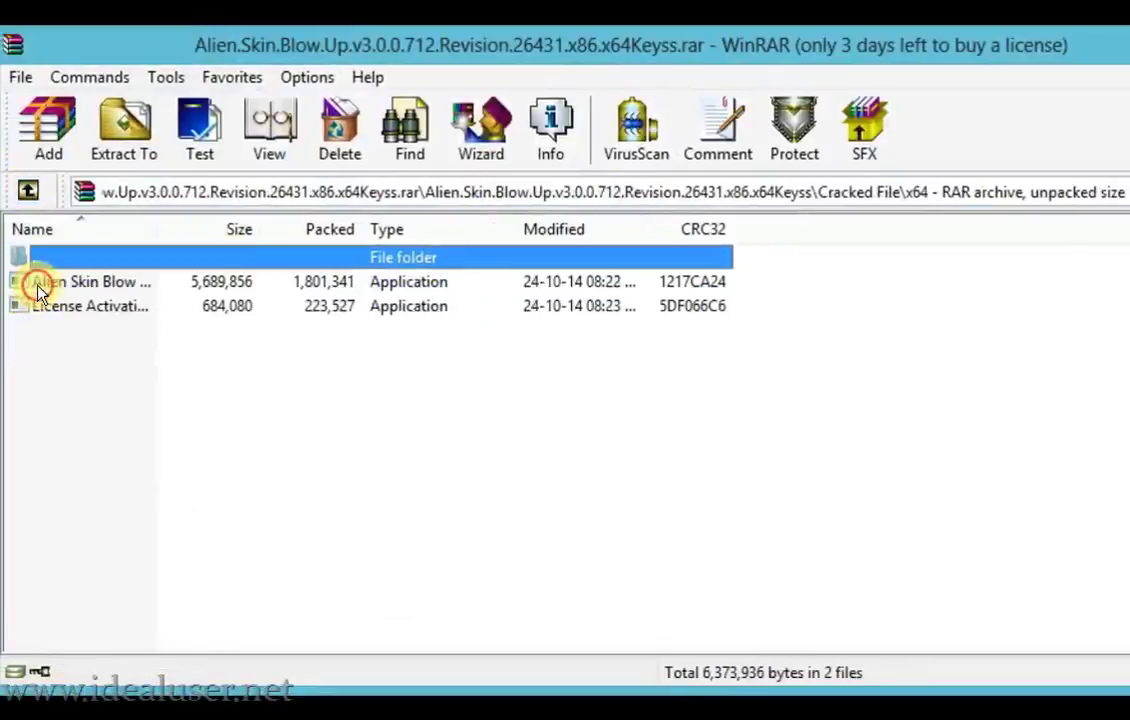
# Step: Try the x64 License Activation Tool and Blow Up 3, dismissing each QtGui4.dll error
pyautogui.doubleClick(92, 306)
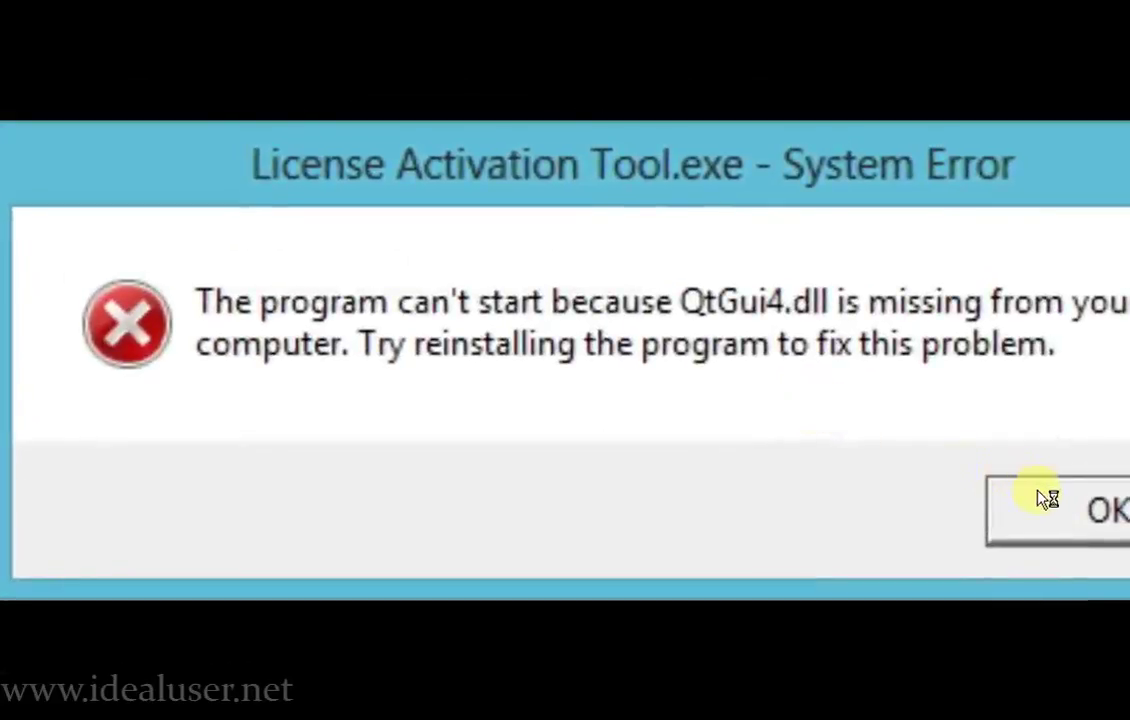
pyautogui.click(1046, 500)
pyautogui.click(130, 280)
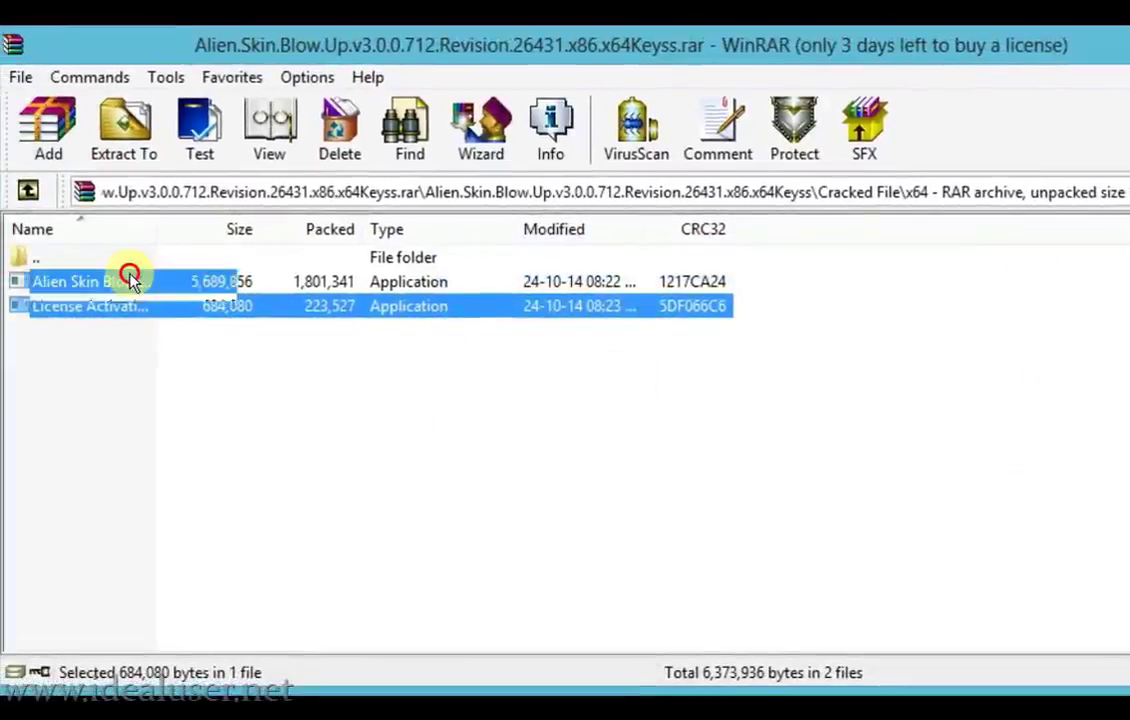
pyautogui.doubleClick(130, 280)
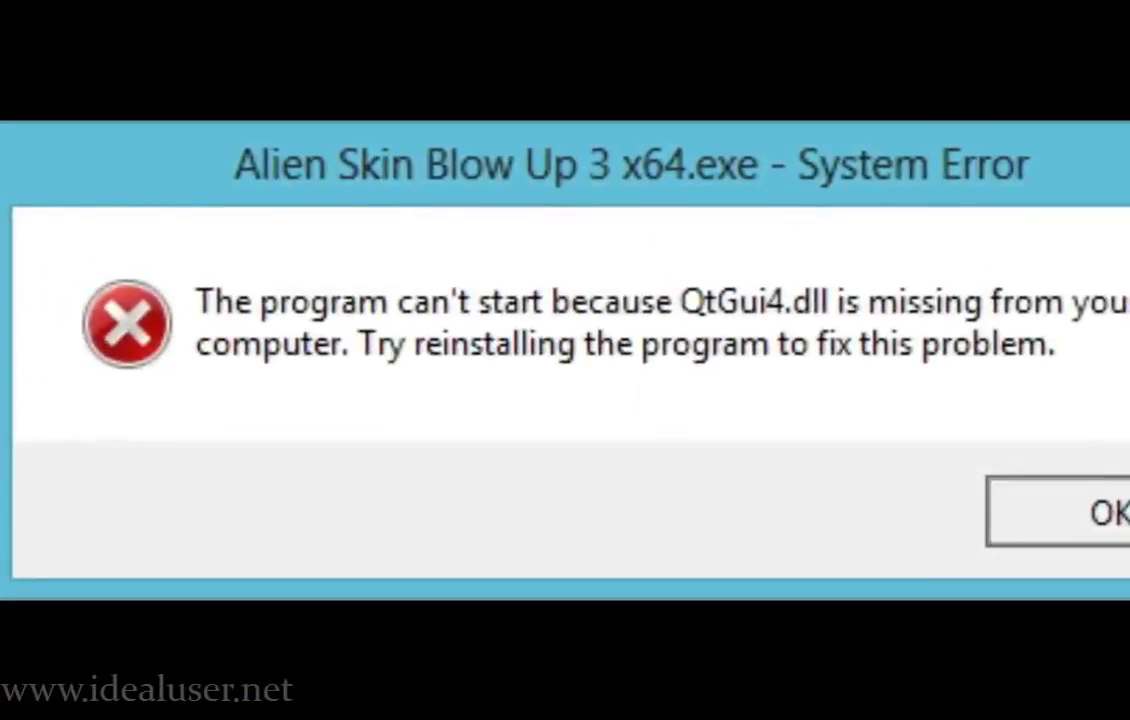
pyautogui.press('Return')
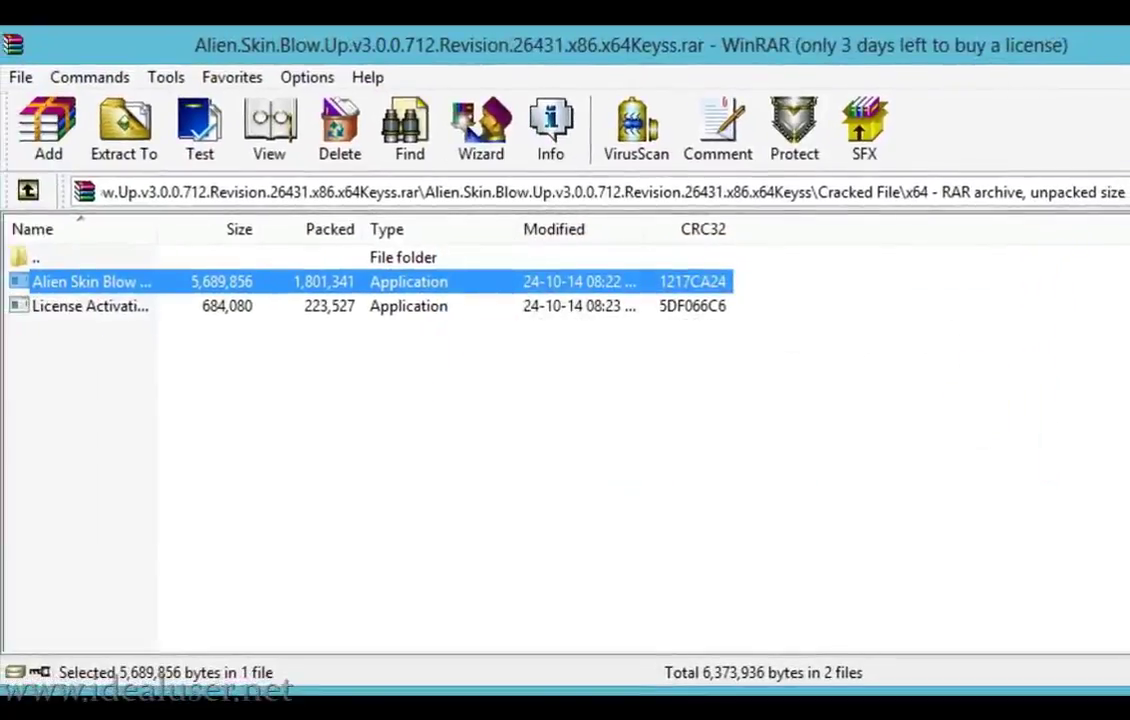
# Step: Try the x86 License Activation Tool and Blow Up 3, dismissing each QtGui4.dll error
pyautogui.click(1026, 45)
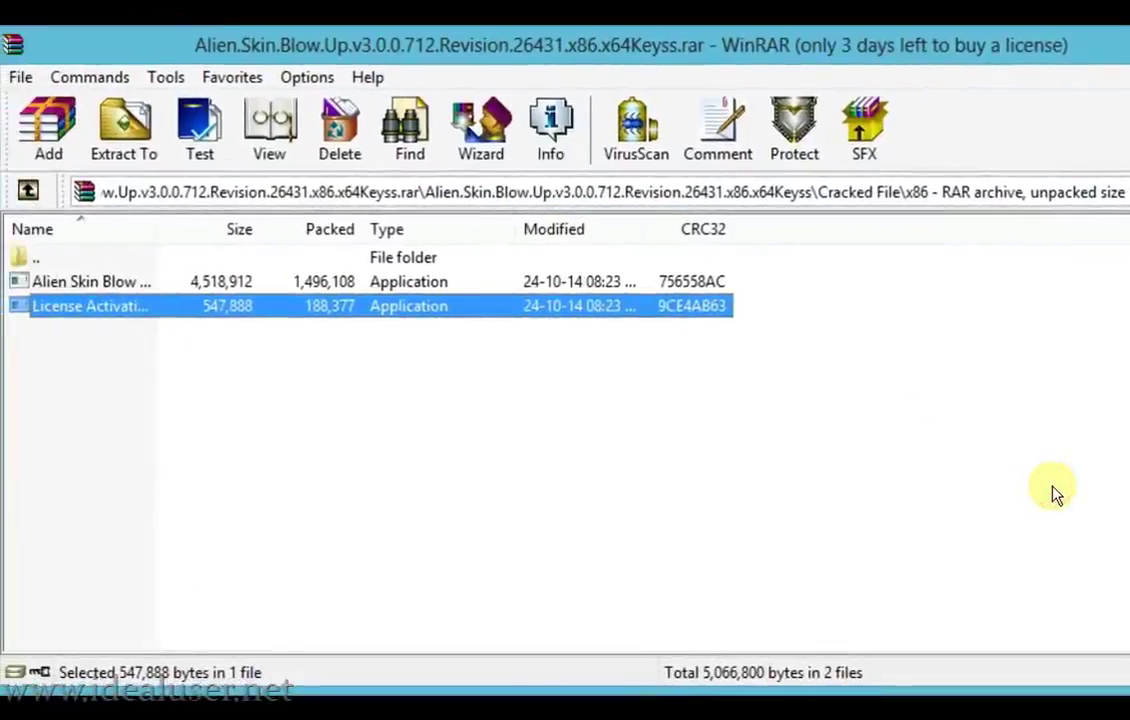
pyautogui.doubleClick(475, 317)
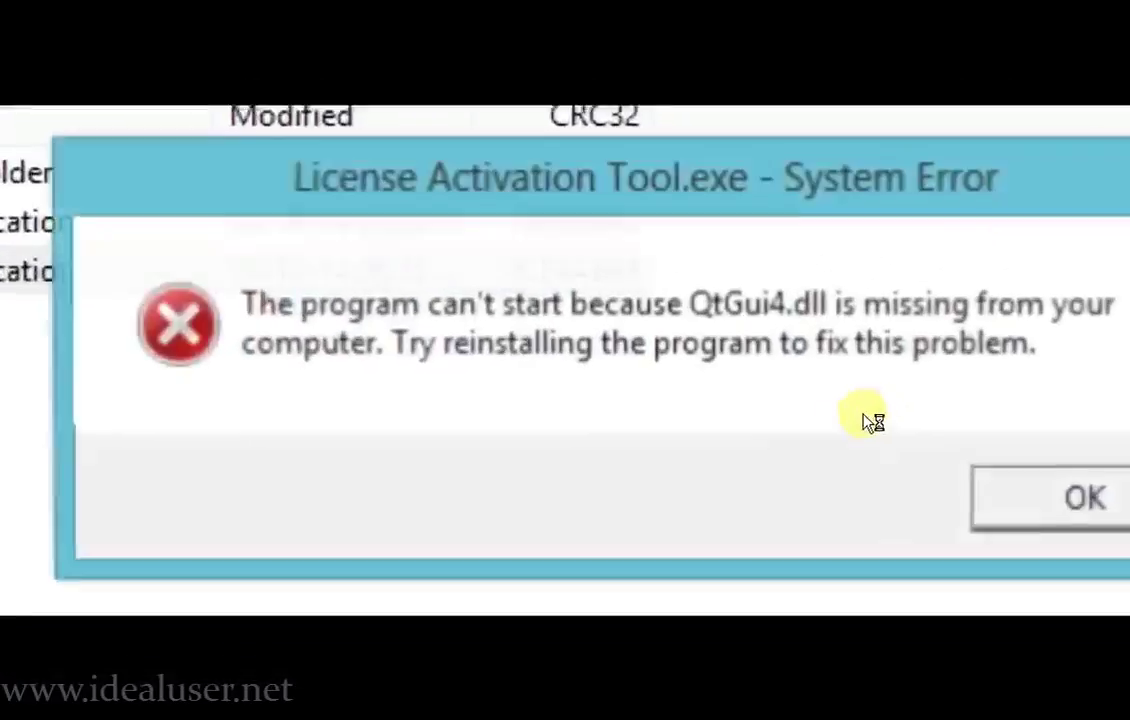
pyautogui.click(950, 426)
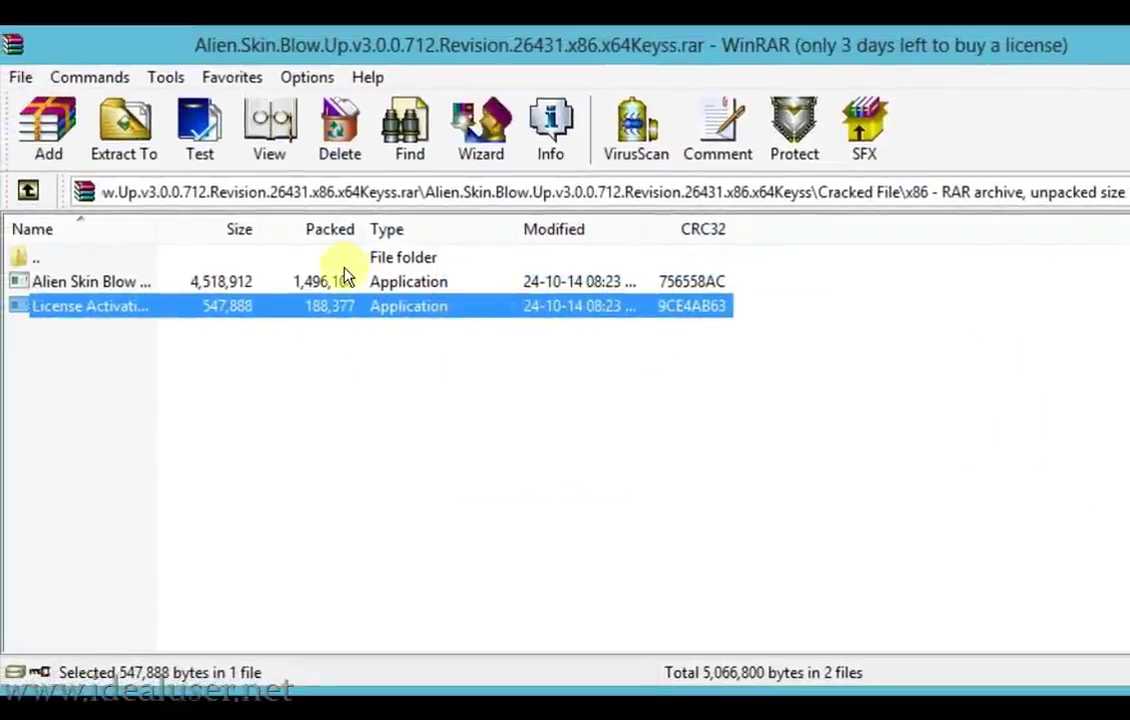
pyautogui.doubleClick(330, 280)
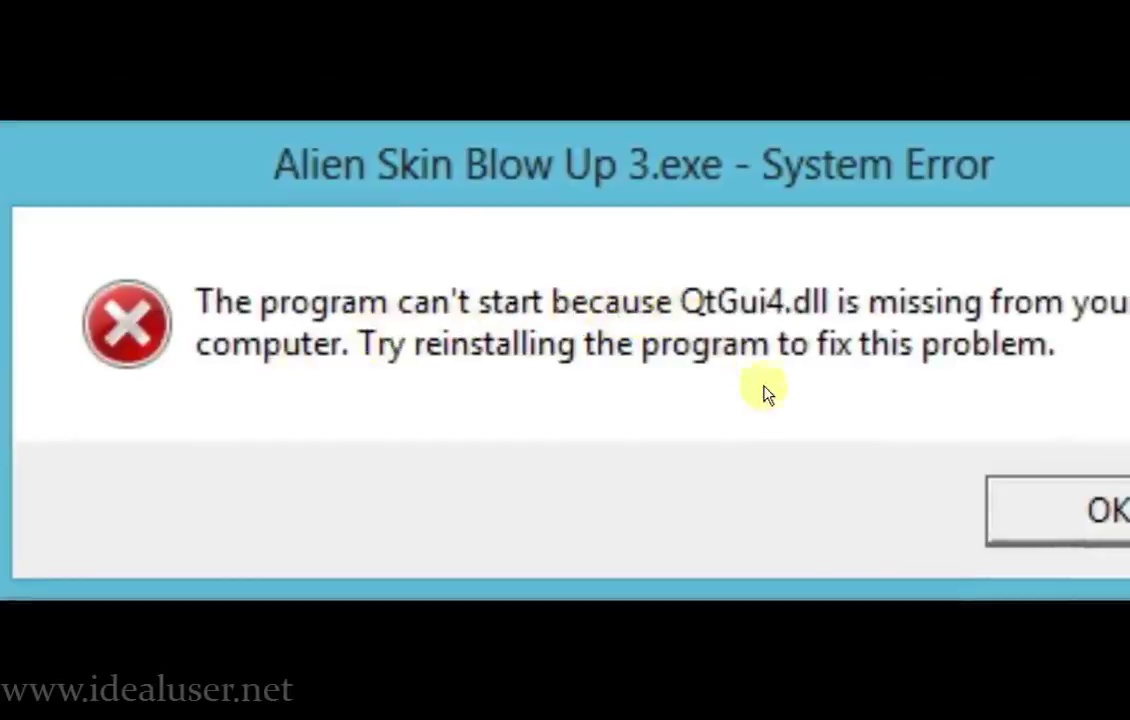
pyautogui.click(1063, 489)
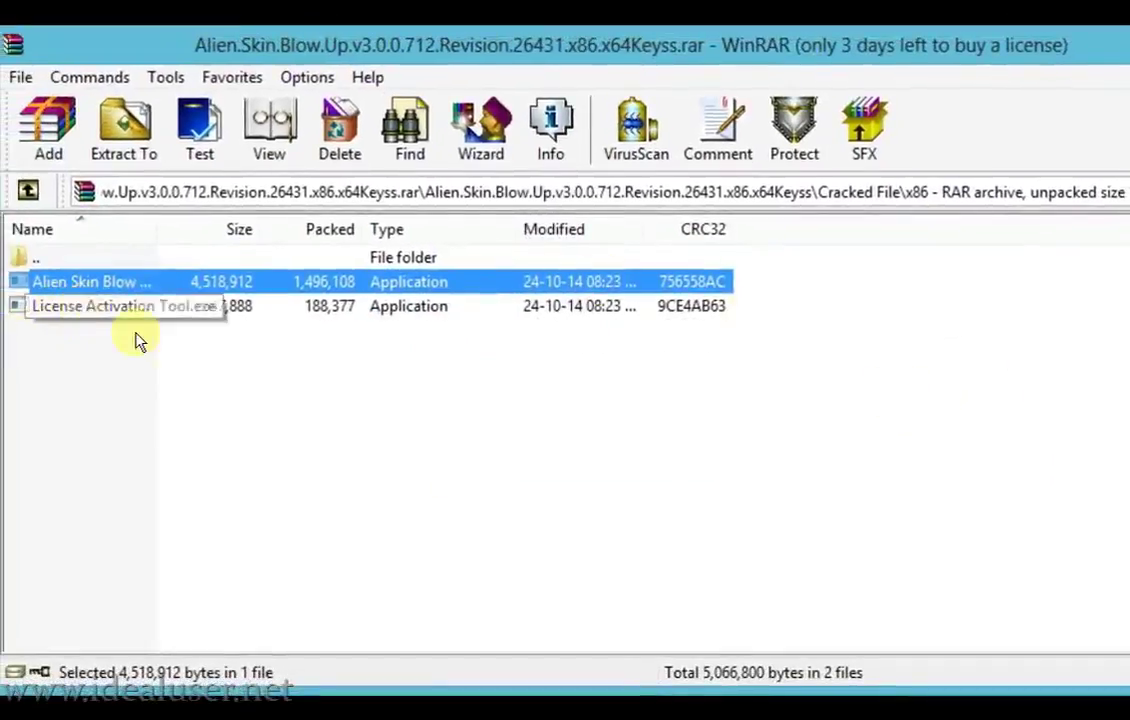